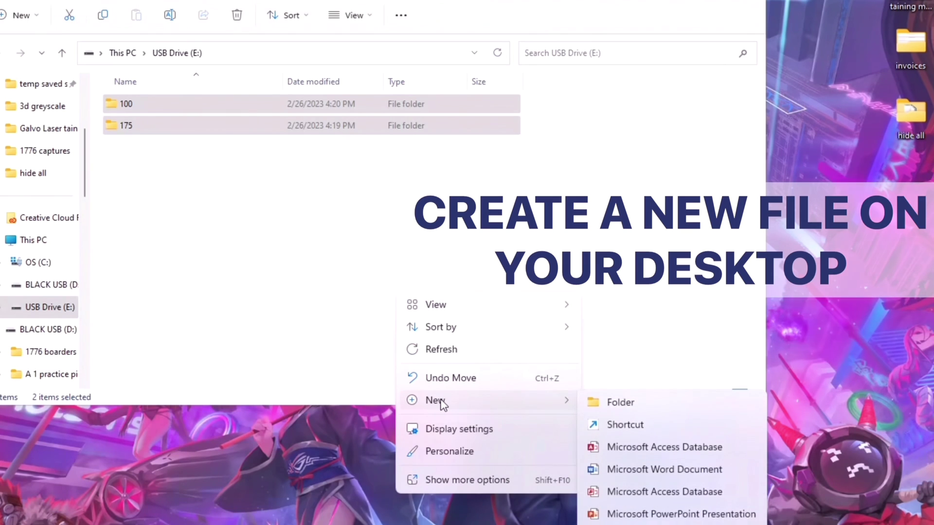
# Create a new folder on the desktop and name it "EZCAD2 files".
pyautogui.click(631, 410)
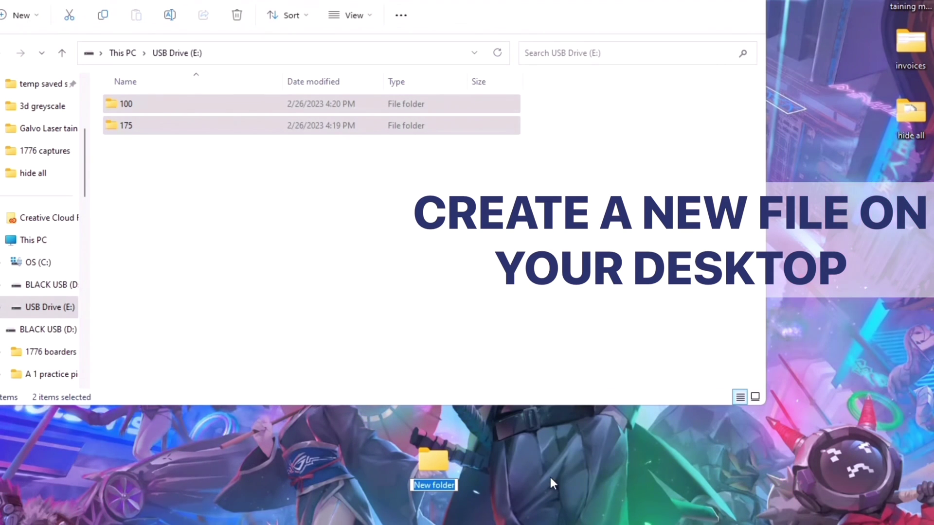
pyautogui.write('EZ')
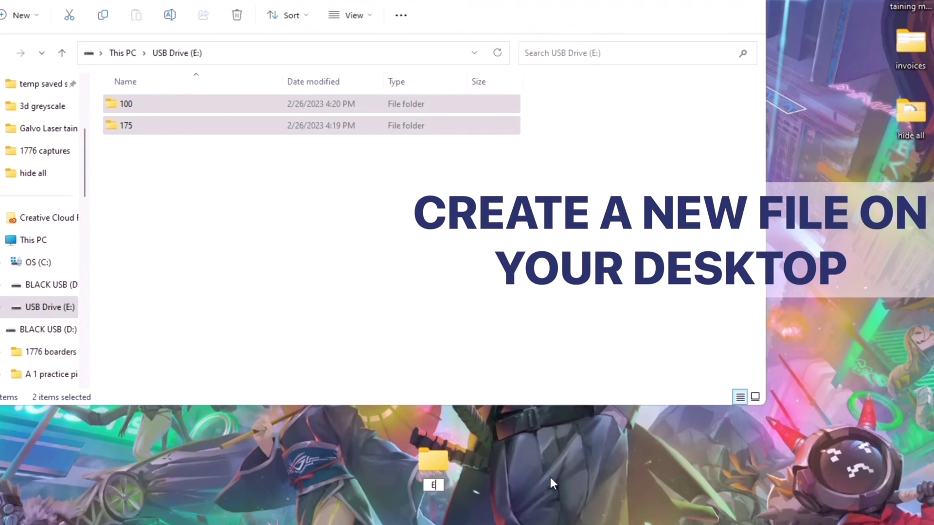
pyautogui.write('CAD')
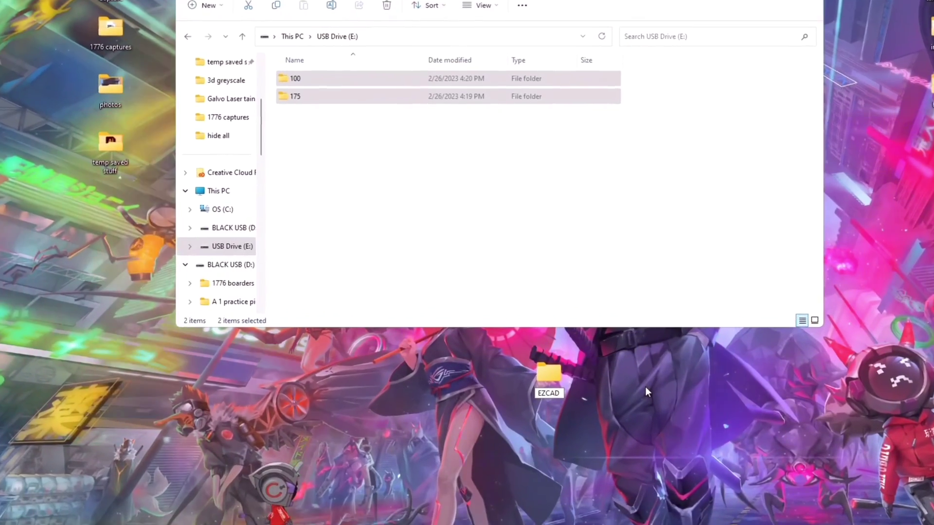
pyautogui.write('2 f')
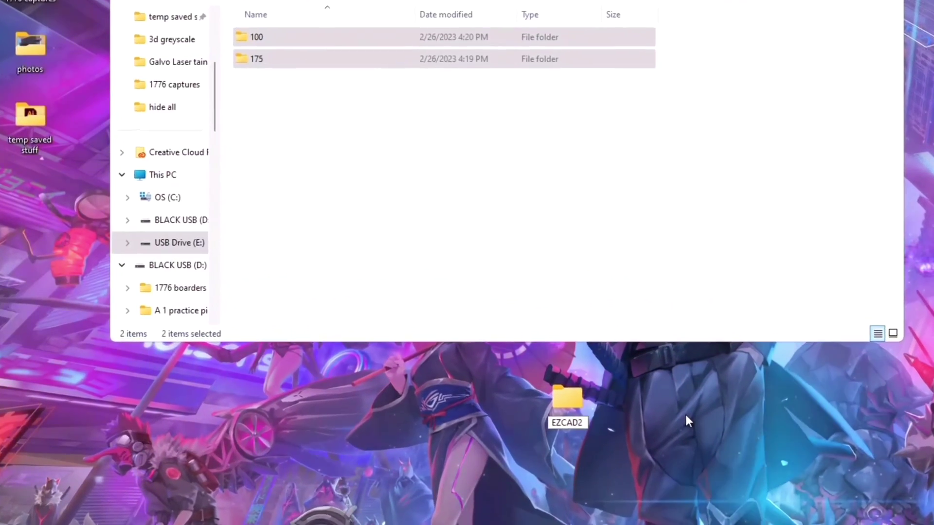
pyautogui.write('iles')
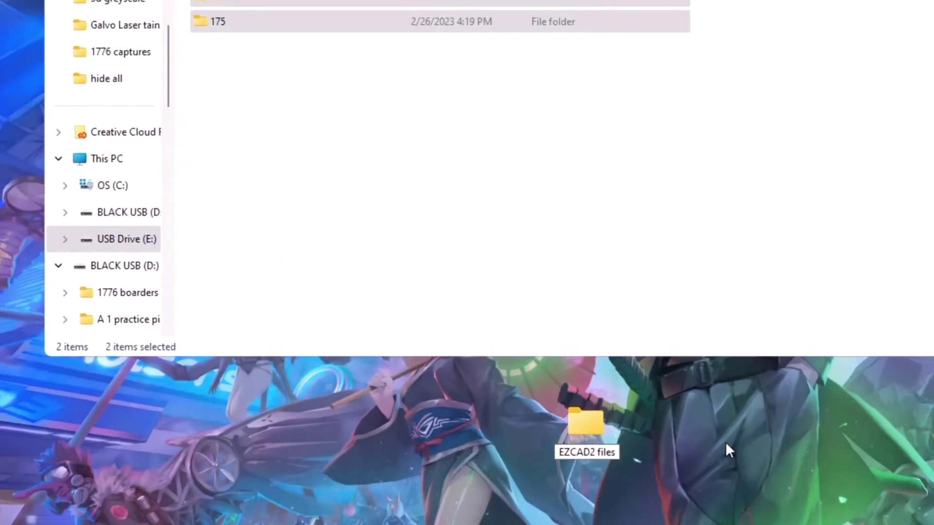
pyautogui.press('Return')
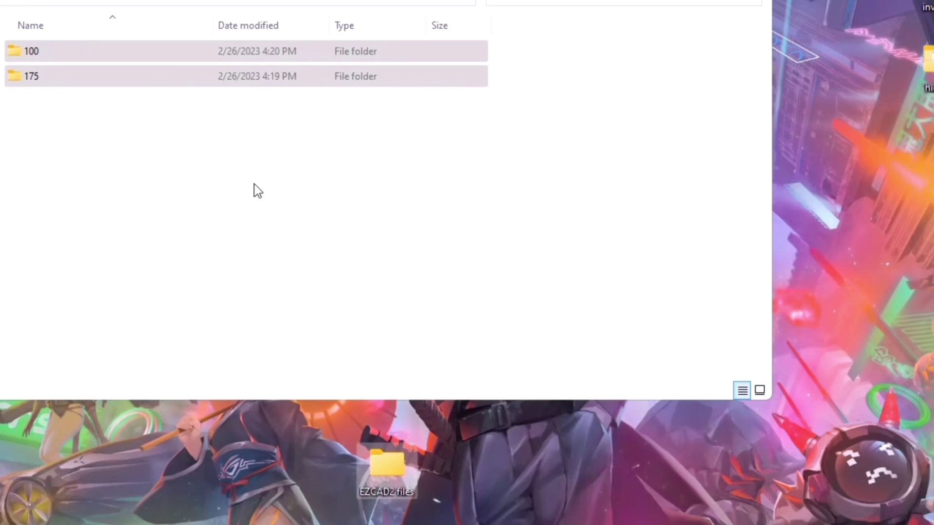
# Copy the 100 and 175 folders from the USB drive into the EZCAD2 files desktop folder, and open that folder.
pyautogui.moveTo(89, 109); pyautogui.dragTo(130, 51)
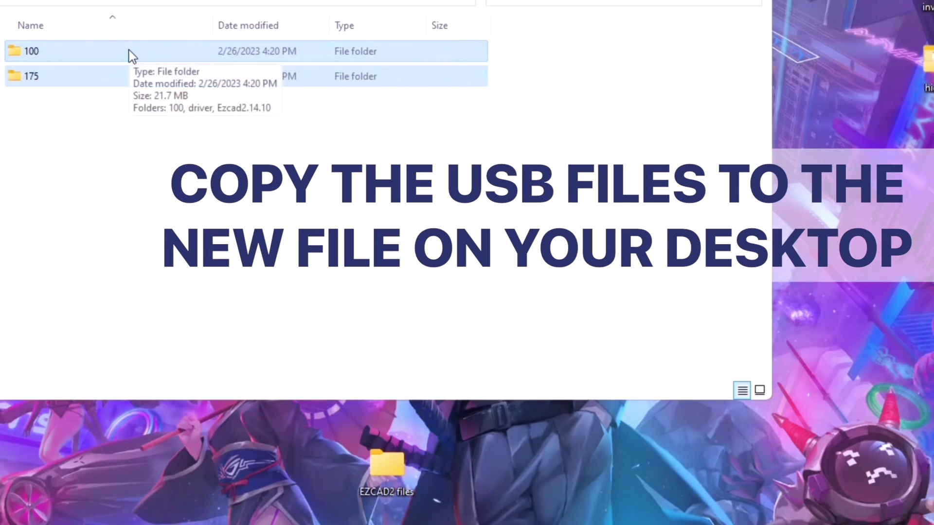
pyautogui.moveTo(127, 51); pyautogui.dragTo(387, 474)
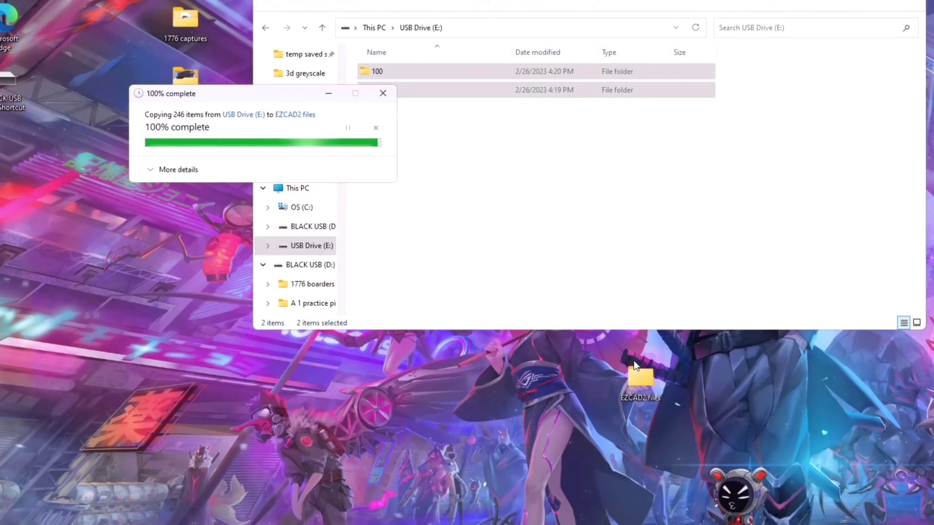
pyautogui.doubleClick(644, 378)
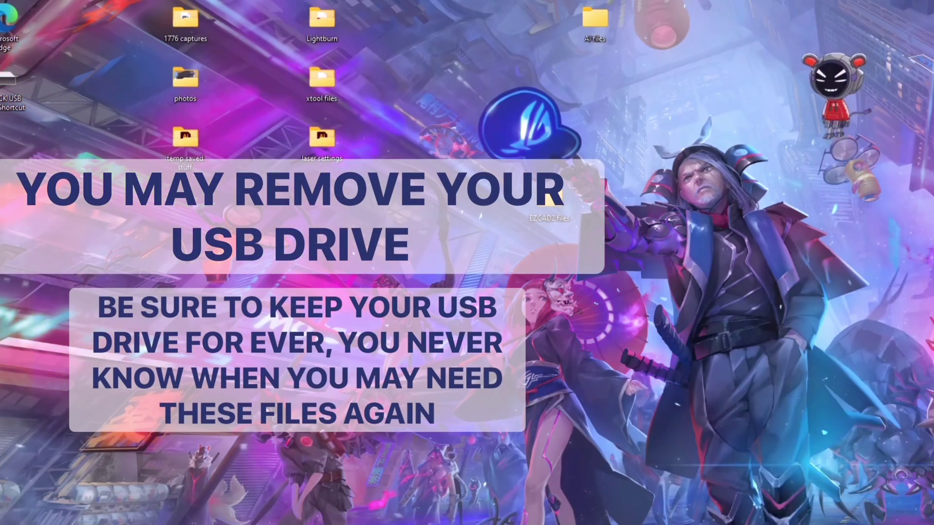
# Search Windows for "device" and open Device Manager.
pyautogui.press('super')
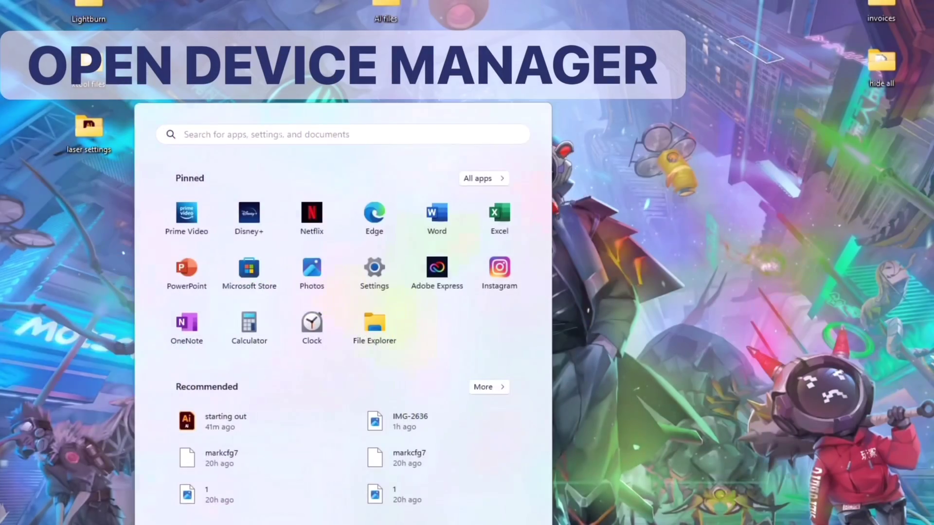
pyautogui.click(280, 134)
pyautogui.write('device')
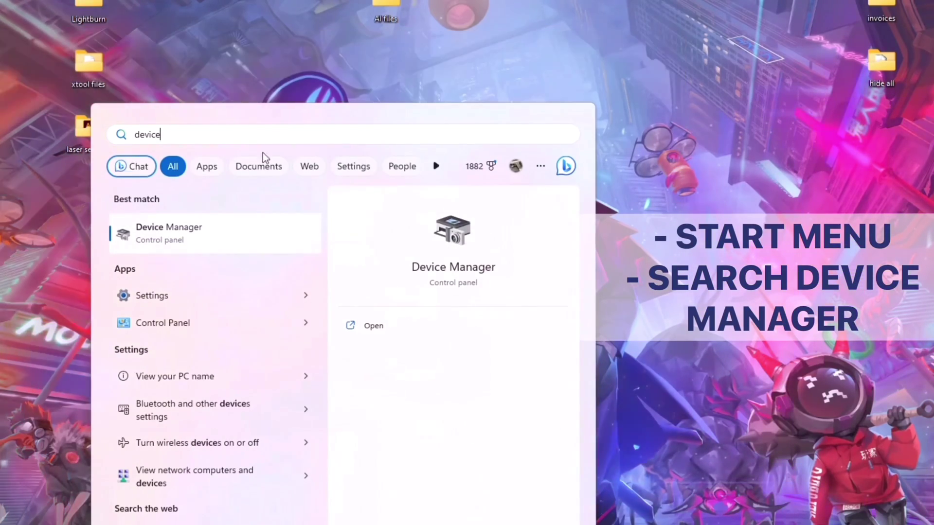
pyautogui.click(179, 233)
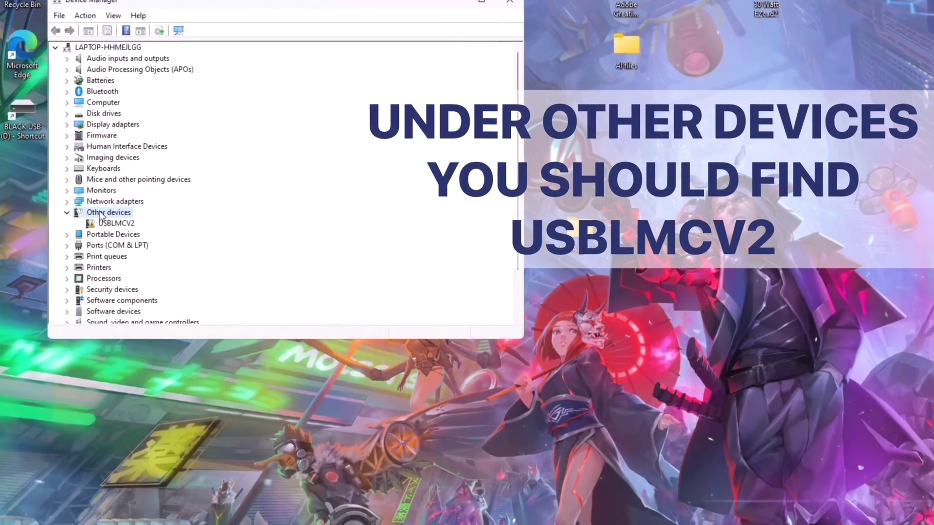
# Start a driver update for USBLMCV2 under Other devices, choosing to browse the computer for drivers.
pyautogui.doubleClick(95, 208)
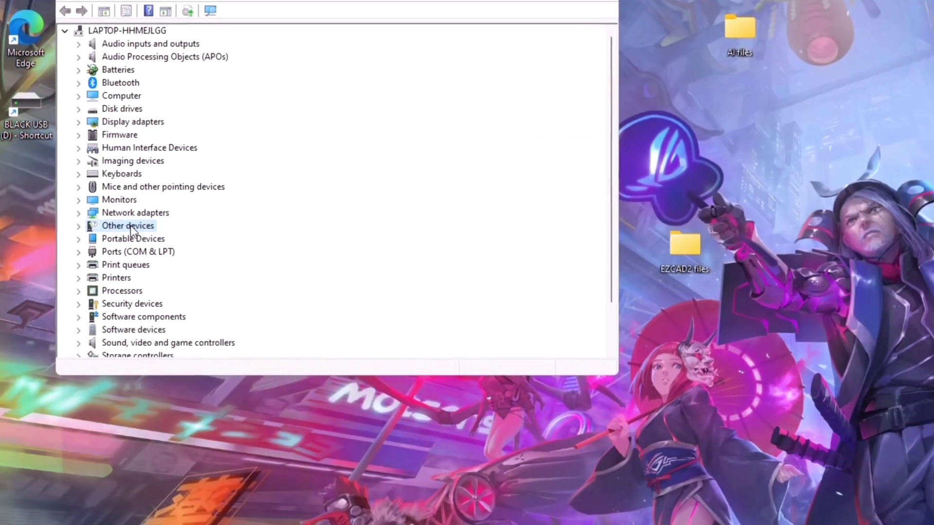
pyautogui.doubleClick(118, 218)
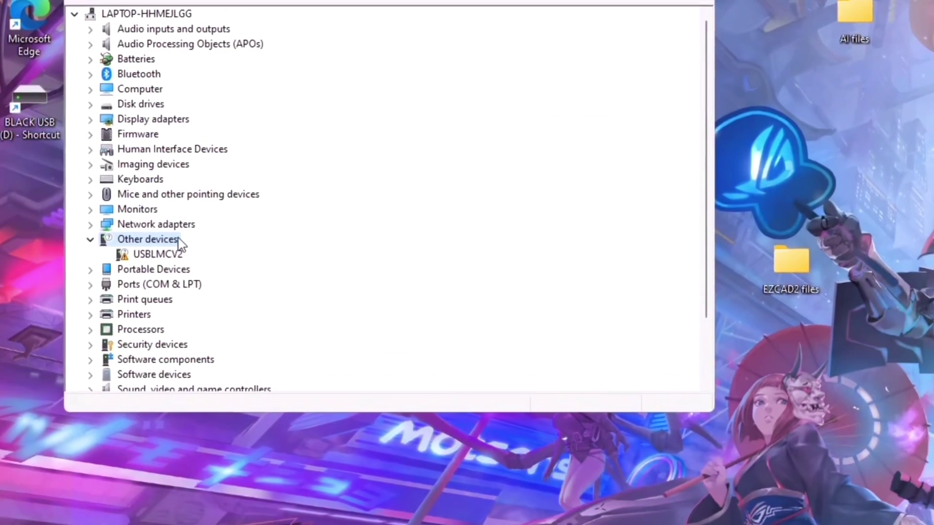
pyautogui.click(151, 253)
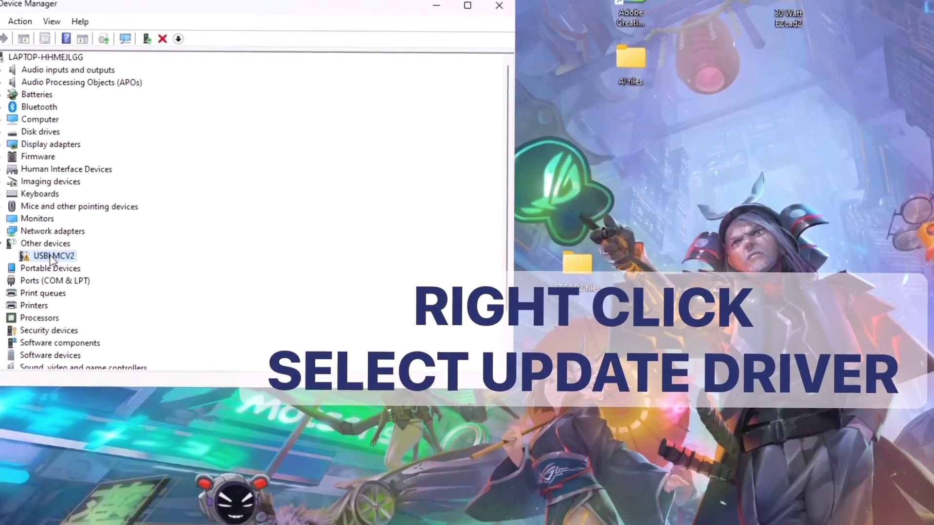
pyautogui.rightClick(51, 258)
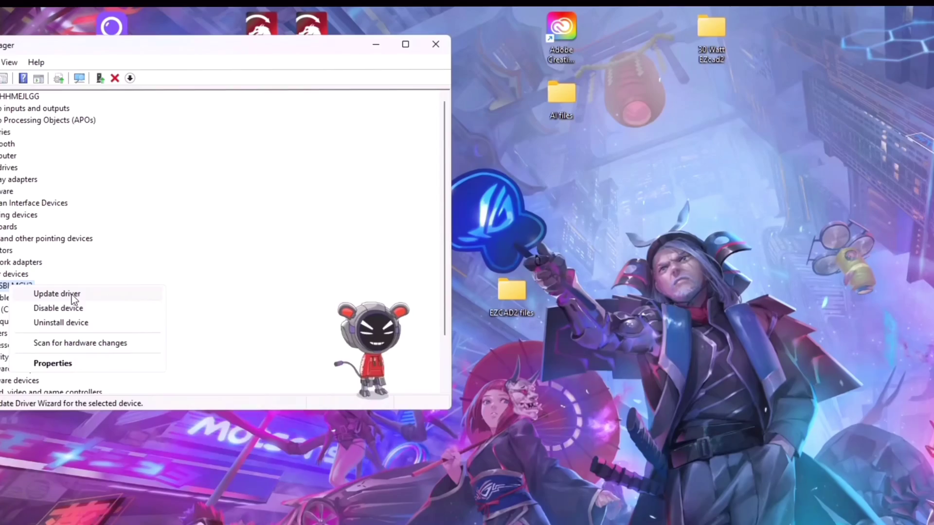
pyautogui.click(200, 201)
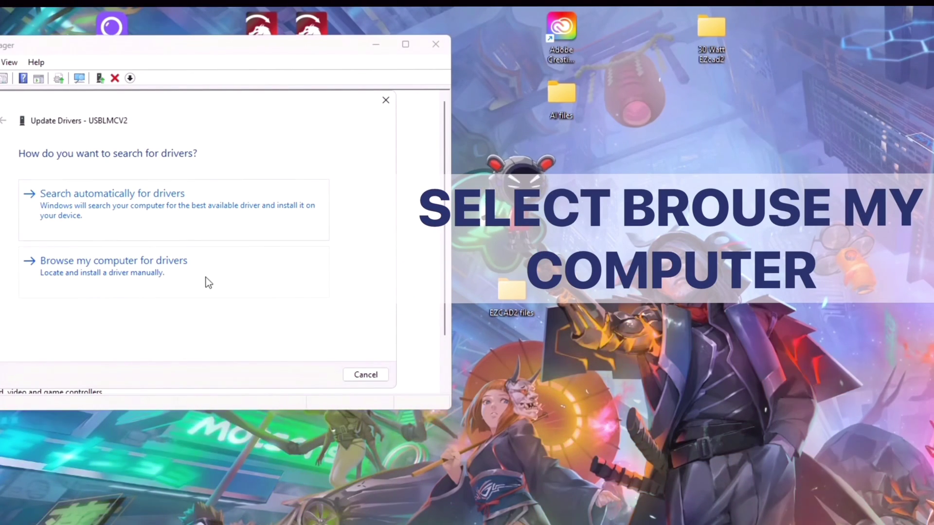
pyautogui.click(133, 266)
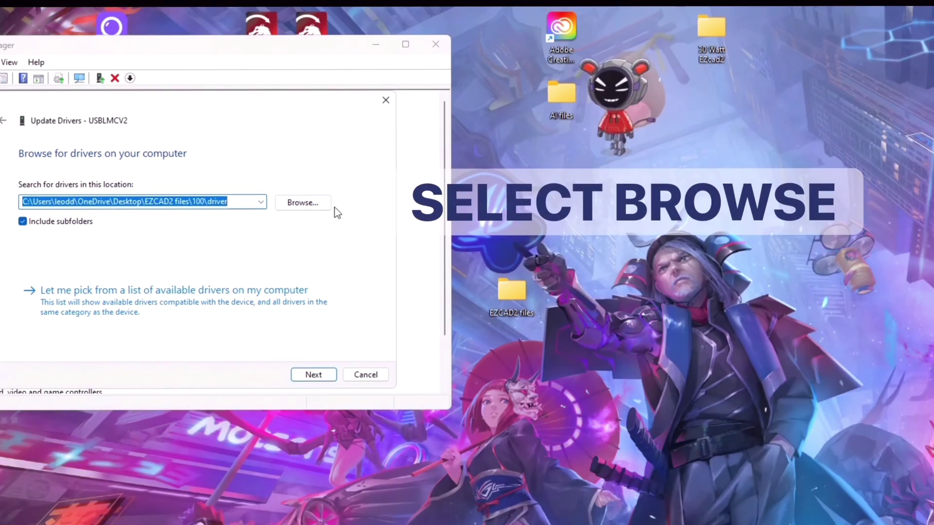
# Set the driver search location to the driver folder inside EZCAD2 files\100 on the desktop.
pyautogui.click(300, 203)
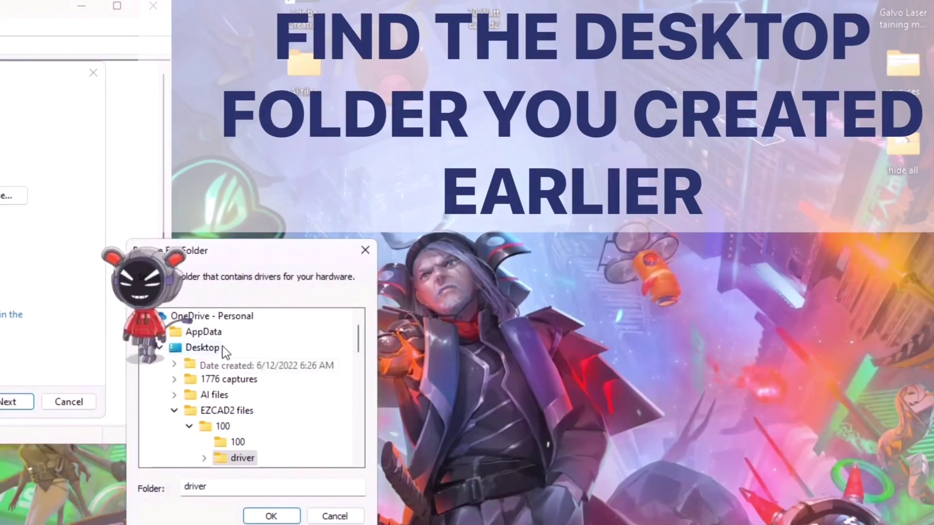
pyautogui.scroll(2, 227, 345)
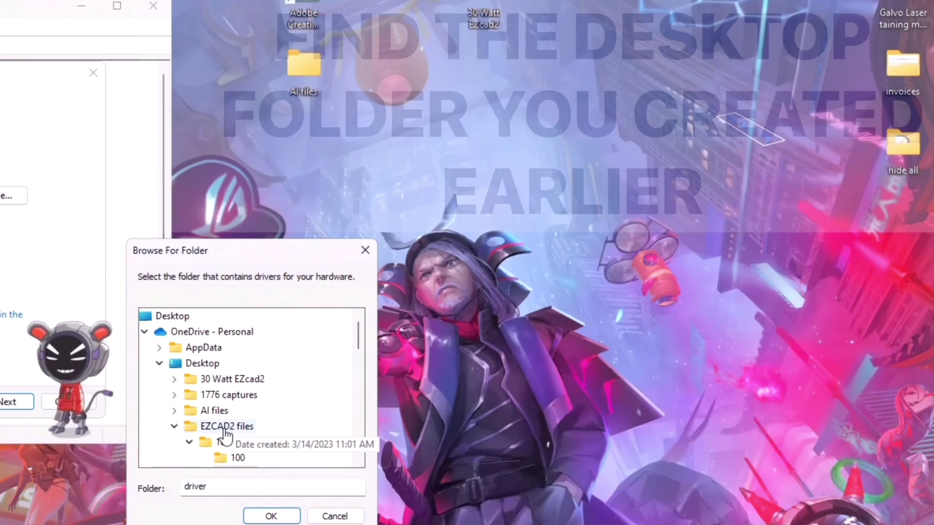
pyautogui.click(225, 428)
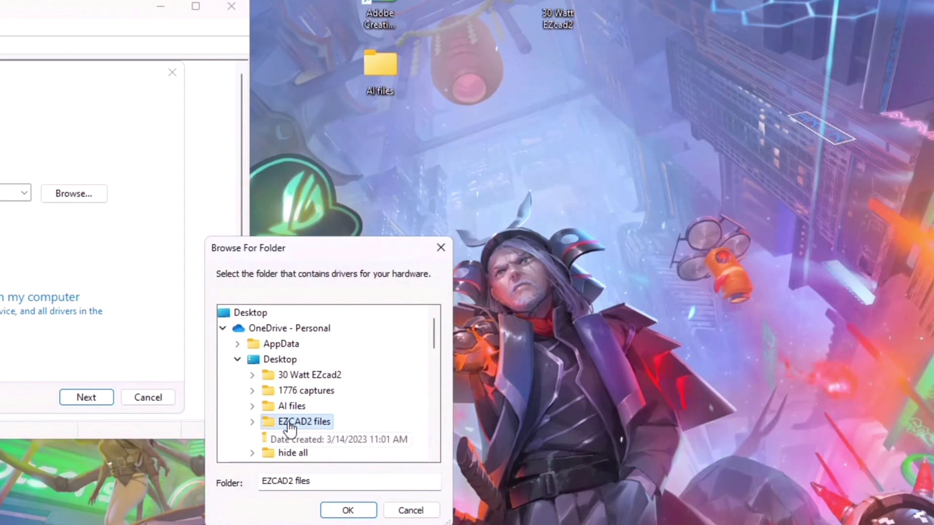
pyautogui.doubleClick(291, 424)
pyautogui.click(266, 391)
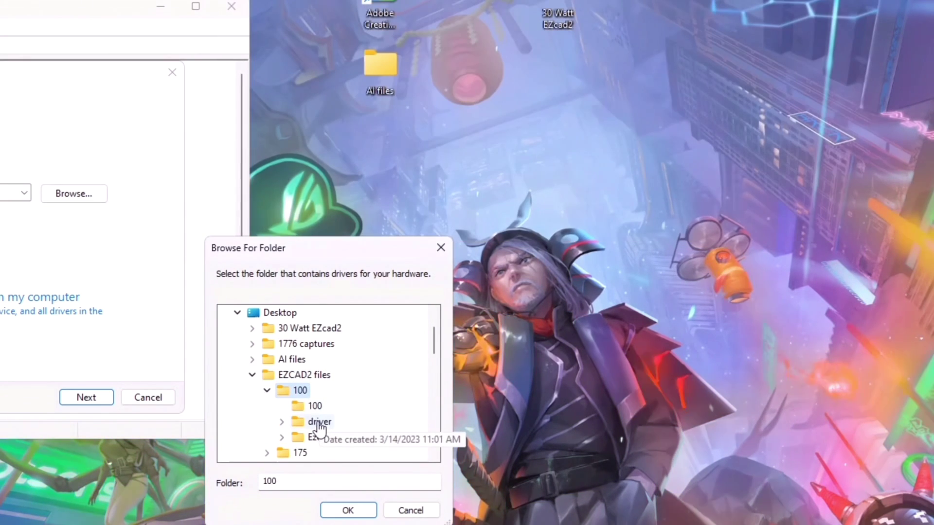
pyautogui.doubleClick(317, 422)
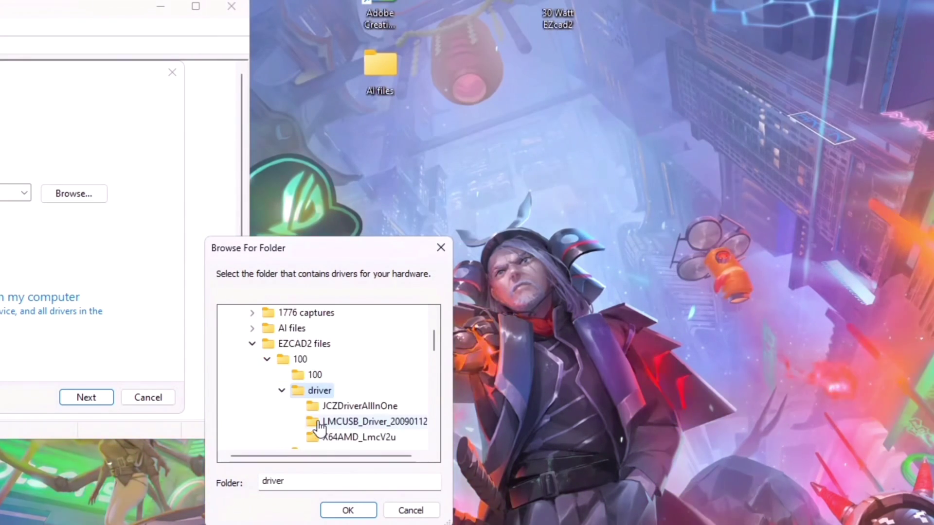
pyautogui.click(348, 510)
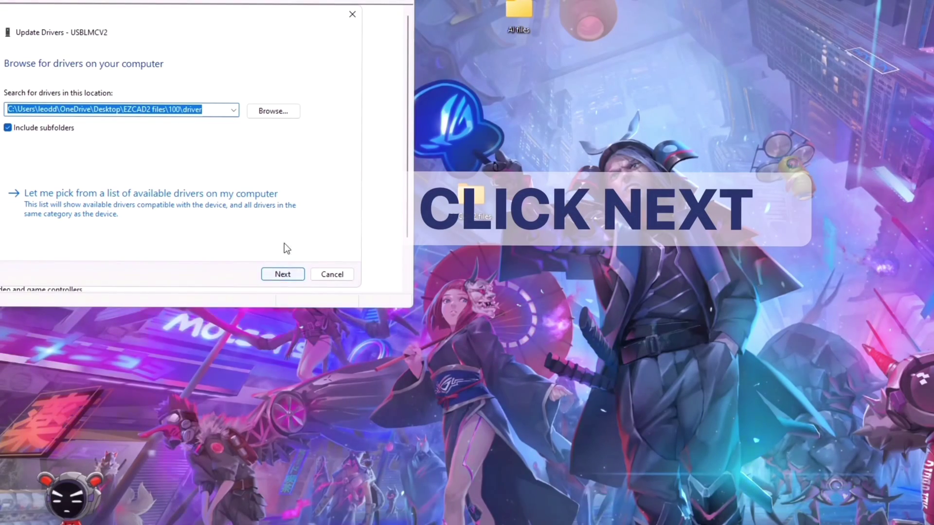
# Install the BJJCZ device driver from the chosen location, then close the update wizard and Device Manager.
pyautogui.click(283, 275)
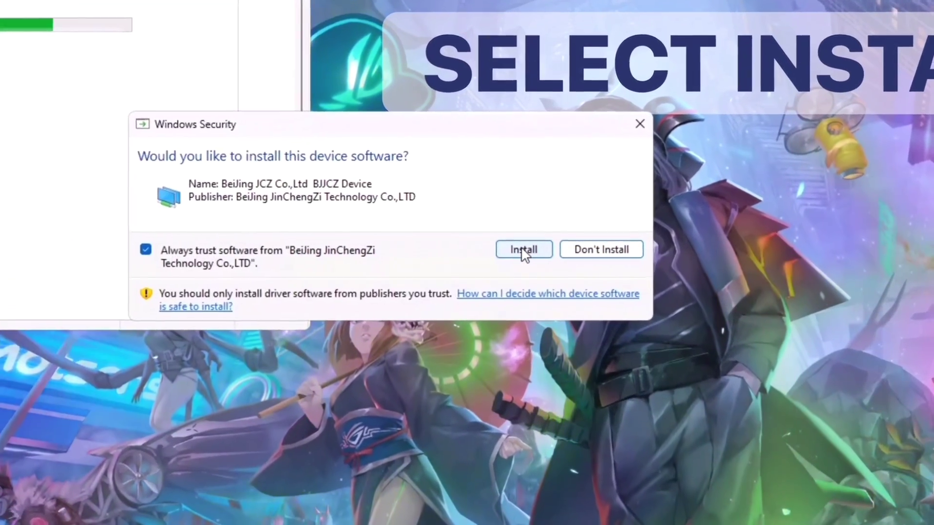
pyautogui.click(525, 250)
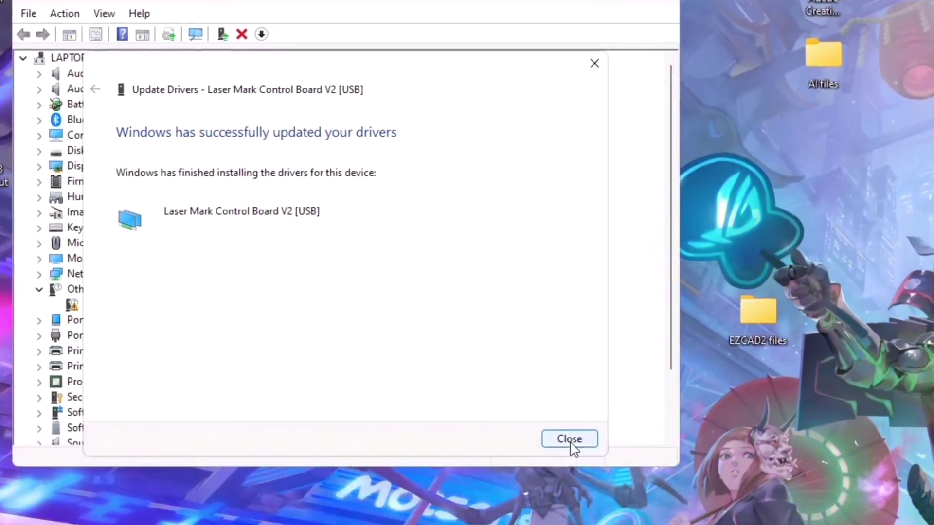
pyautogui.click(570, 440)
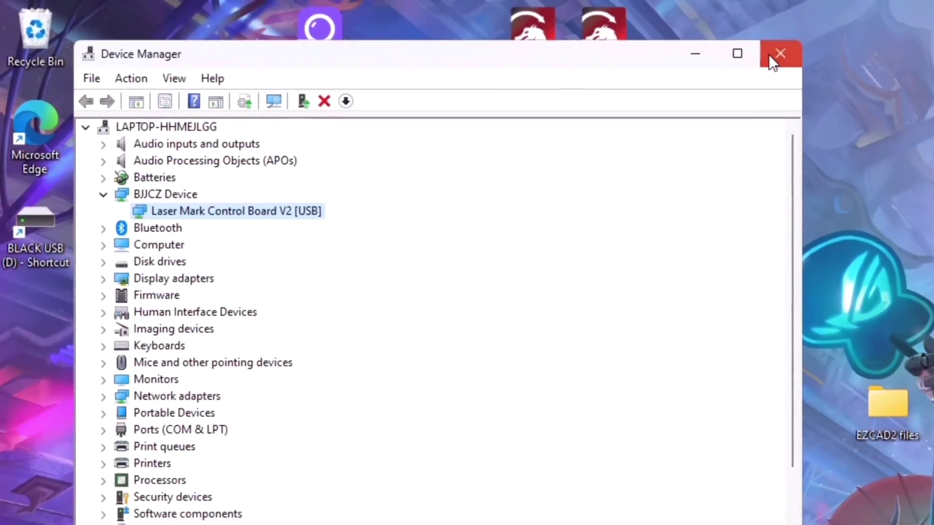
pyautogui.click(692, 47)
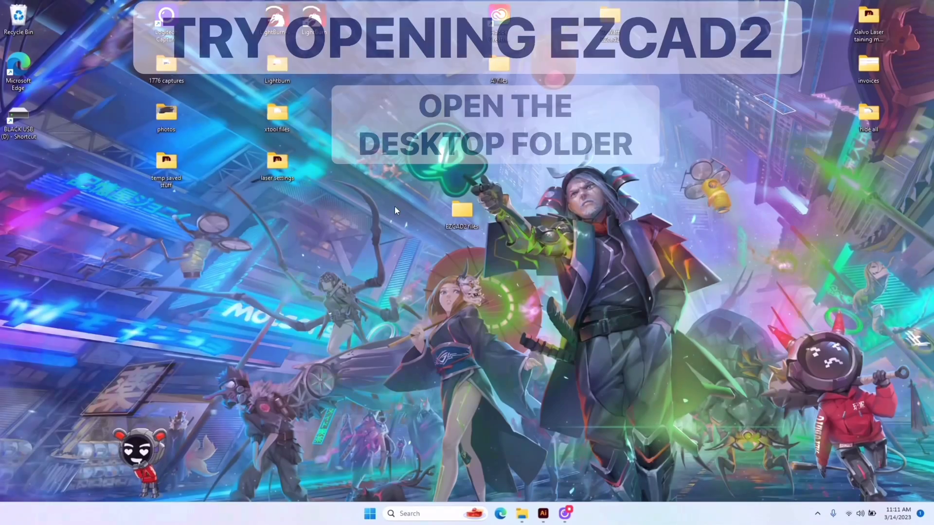
# Launch the EzCad2 application from EZCAD2 files\100\Ezcad2.14.10 and accept its license agreement.
pyautogui.doubleClick(462, 212)
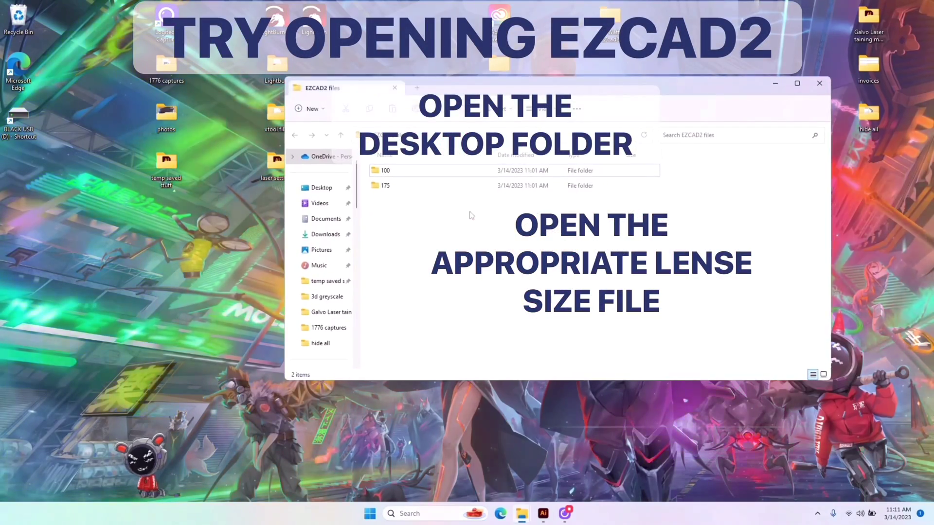
pyautogui.click(390, 170)
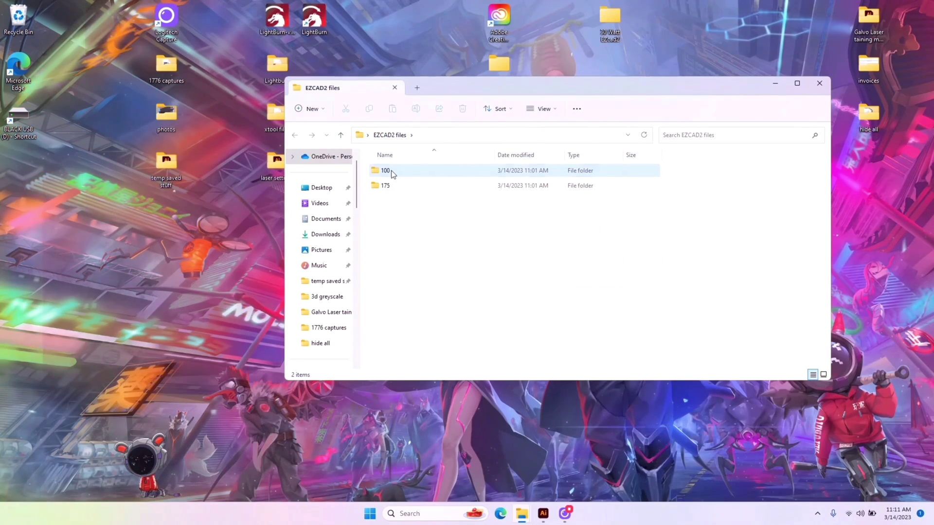
pyautogui.doubleClick(392, 170)
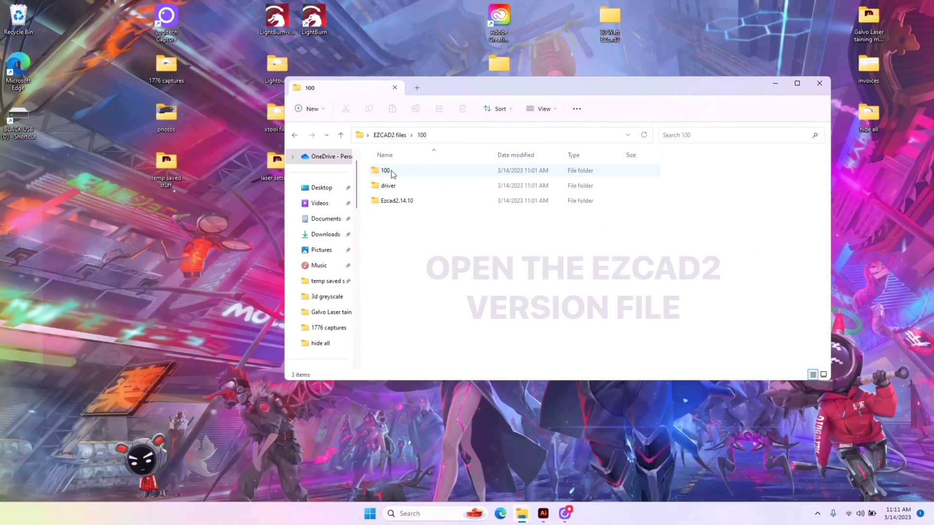
pyautogui.doubleClick(397, 201)
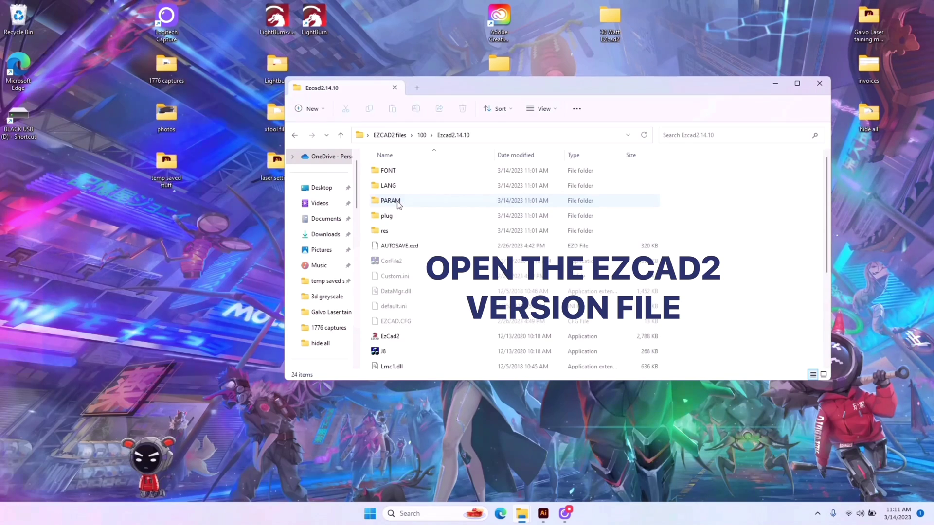
pyautogui.doubleClick(397, 338)
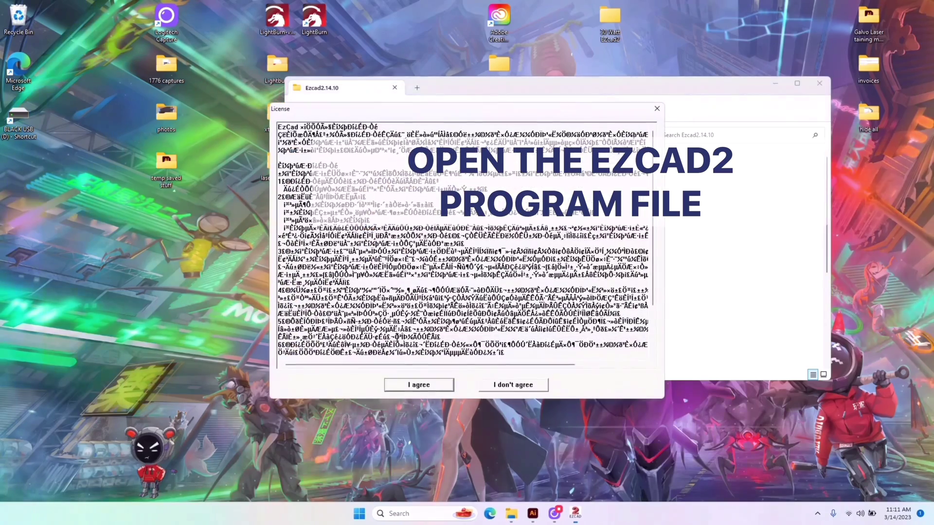
pyautogui.click(416, 384)
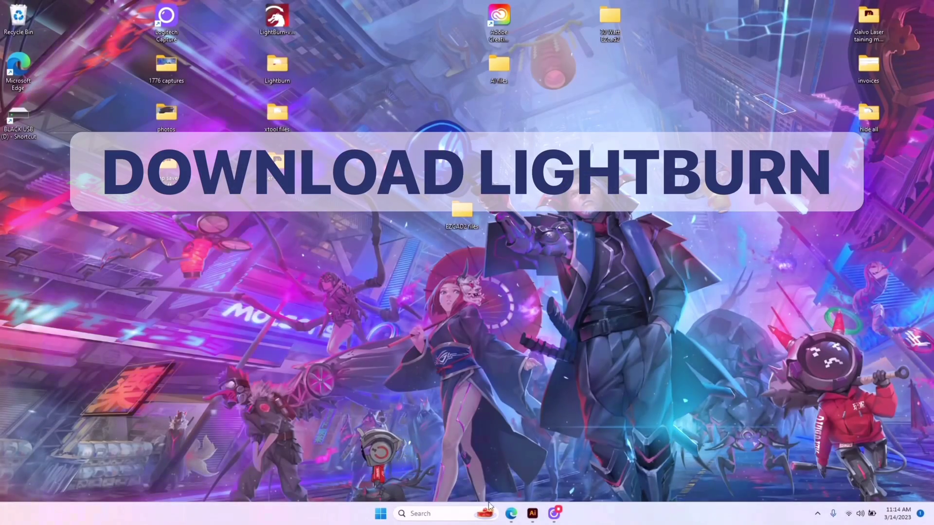
# Switch to Microsoft Edge and download the Windows 64-bit version of LightBurn V1.3.01 from the LightBurn website's download page.
pyautogui.click(511, 514)
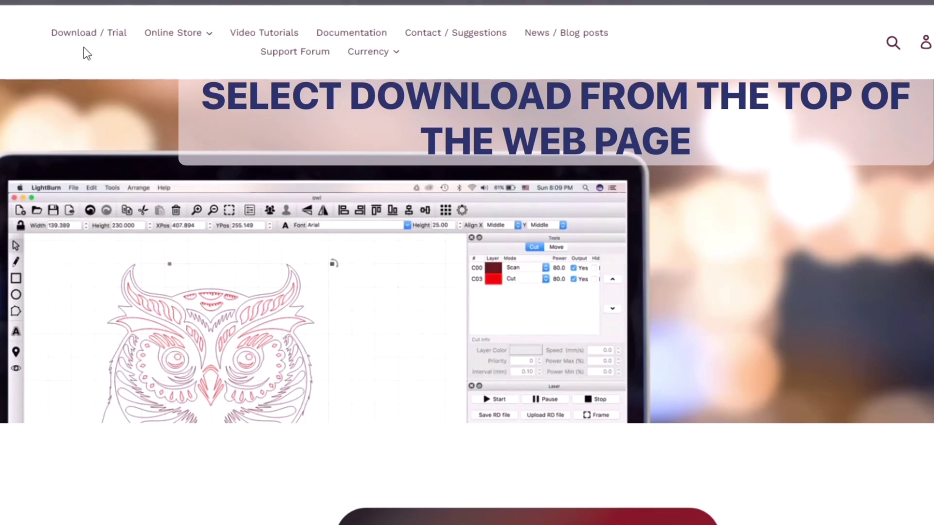
pyautogui.click(90, 35)
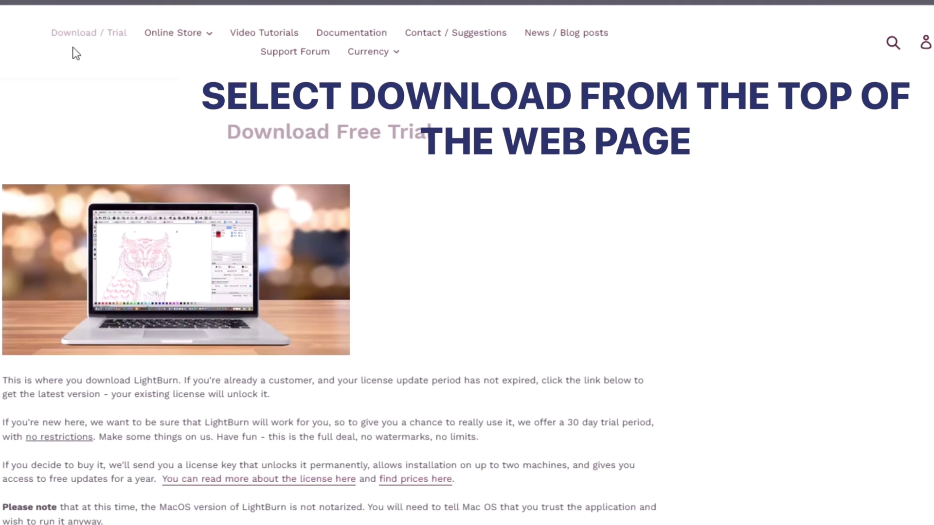
pyautogui.scroll(-6, 66, 161)
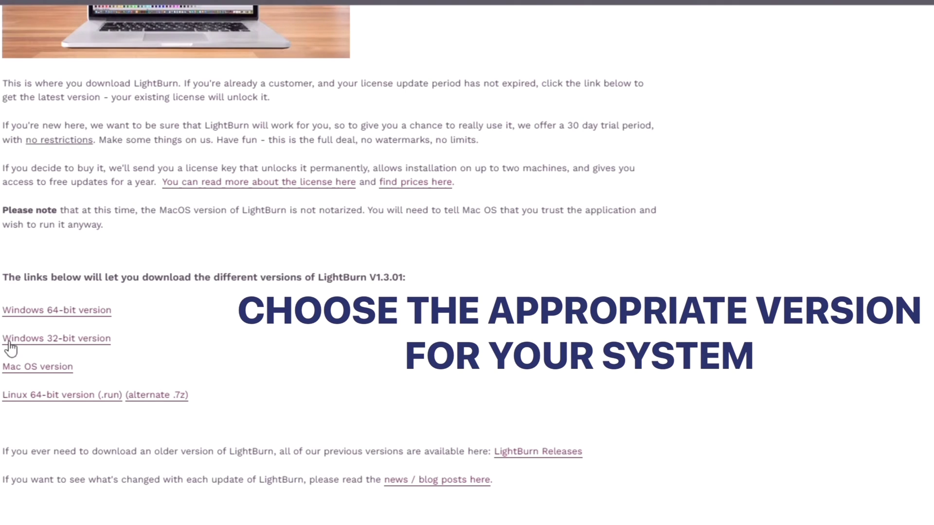
pyautogui.click(66, 320)
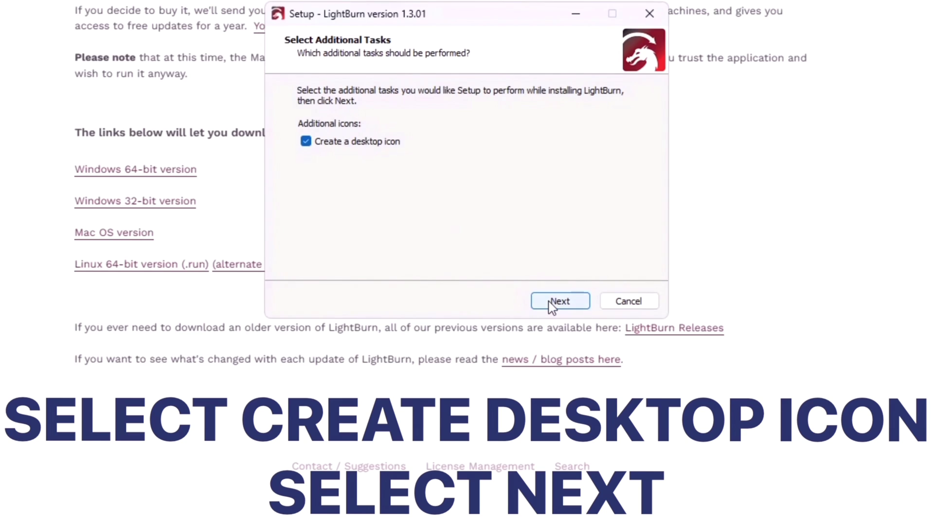
# Install LightBurn 1.3.01 with a desktop icon and the EzCad2 galvo driver, finishing both the setup and driver wizards.
pyautogui.click(553, 302)
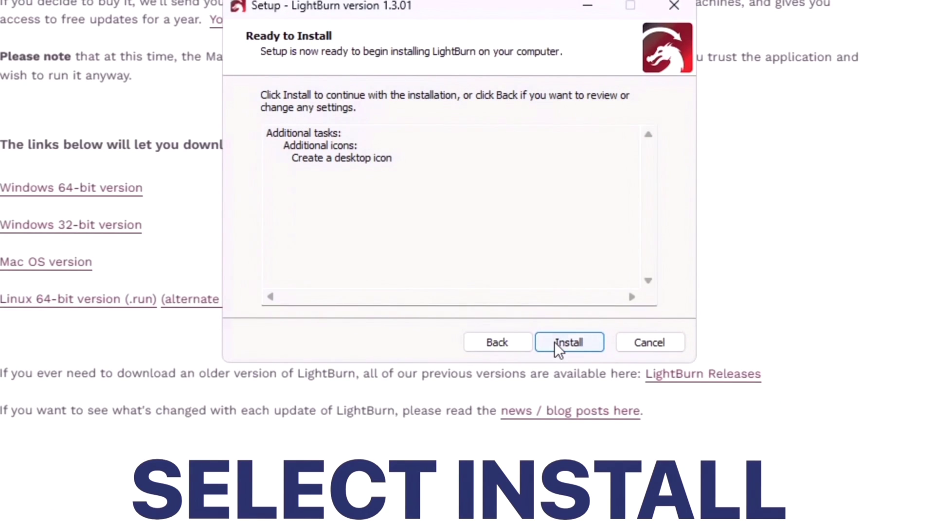
pyautogui.click(559, 343)
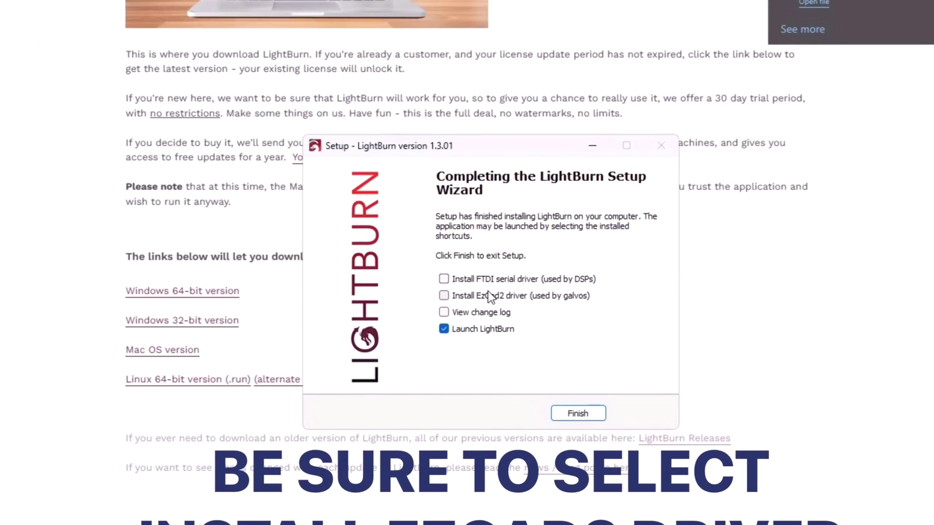
pyautogui.click(444, 301)
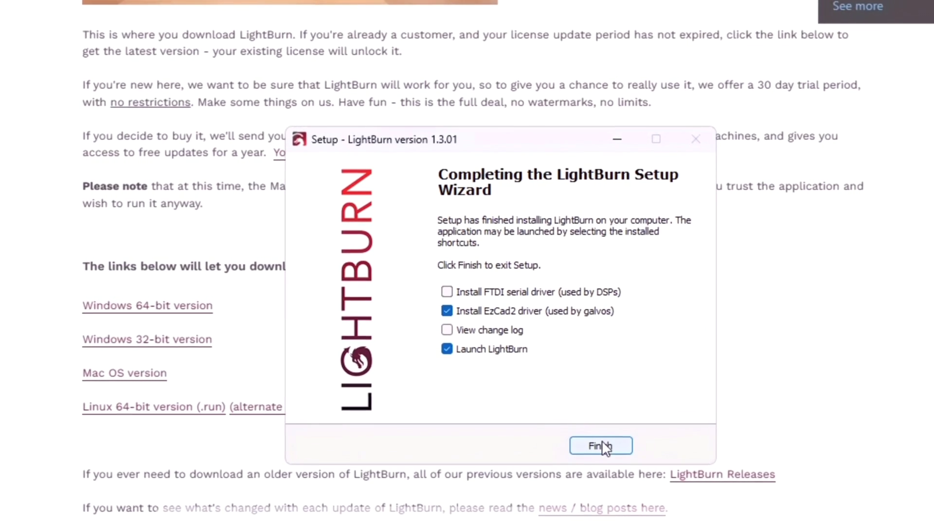
pyautogui.click(603, 443)
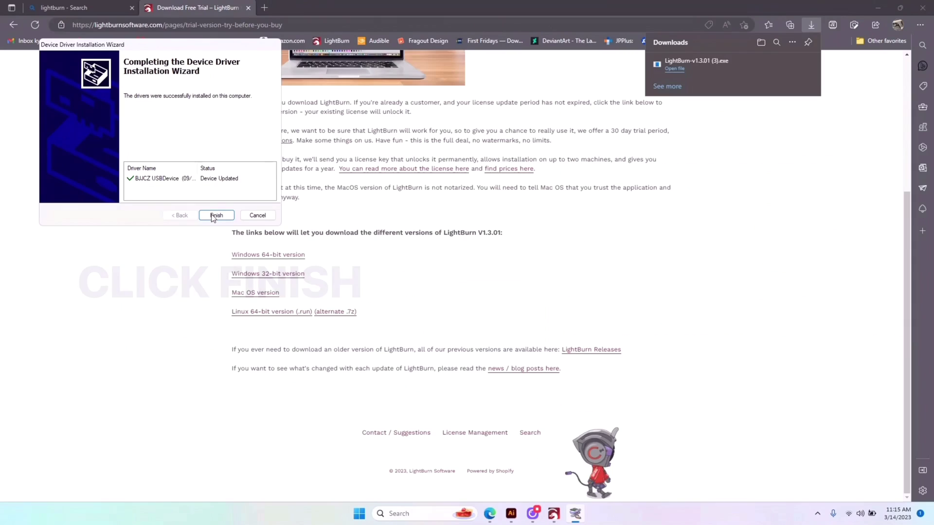
pyautogui.click(216, 216)
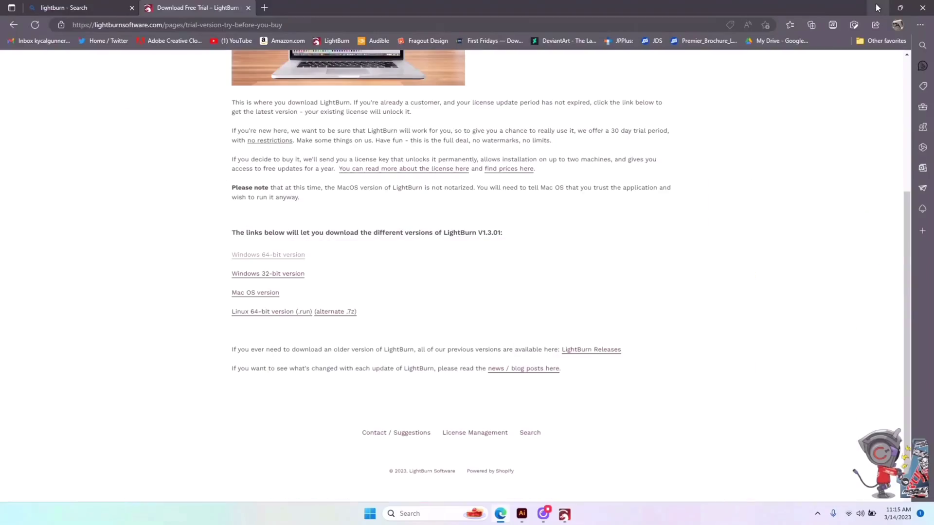
# Minimize the browser, then open Device Manager and expand Universal Serial Bus devices to check the laser driver installation.
pyautogui.click(875, 4)
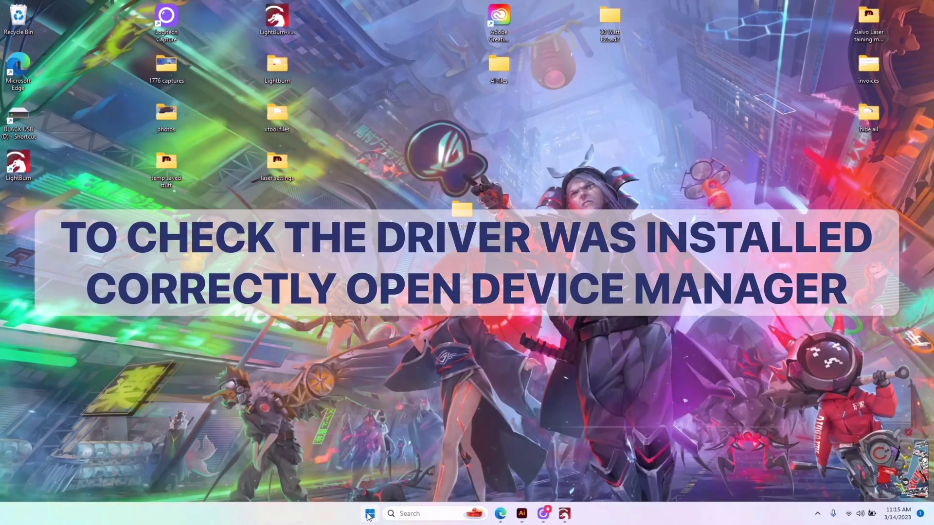
pyautogui.click(370, 514)
pyautogui.click(409, 166)
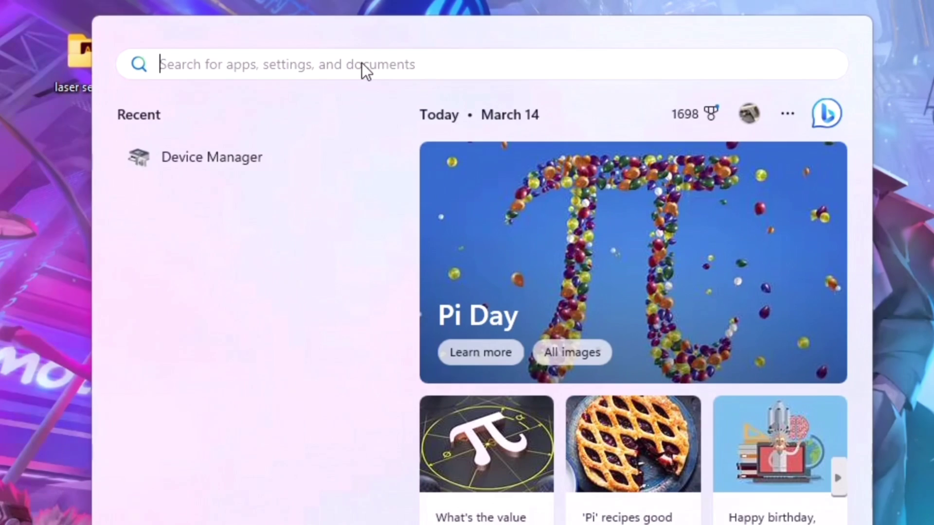
pyautogui.write('dev')
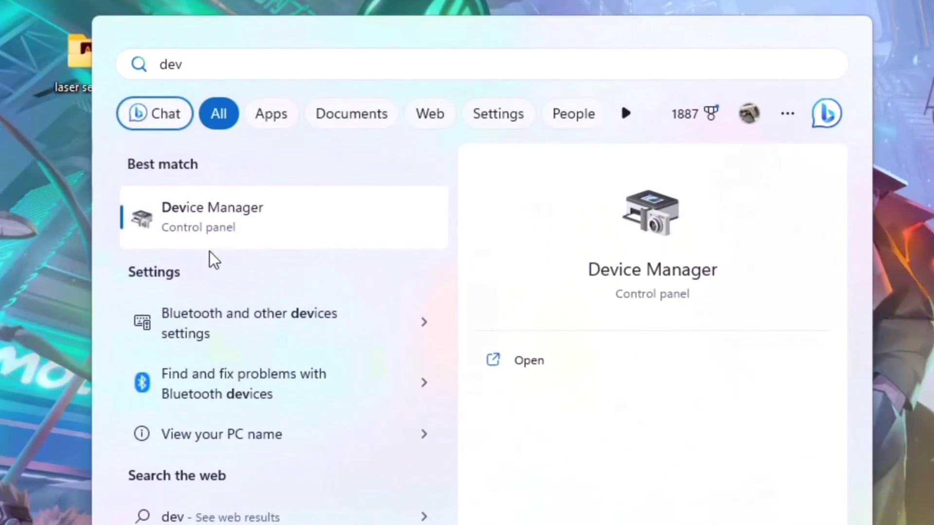
pyautogui.click(205, 207)
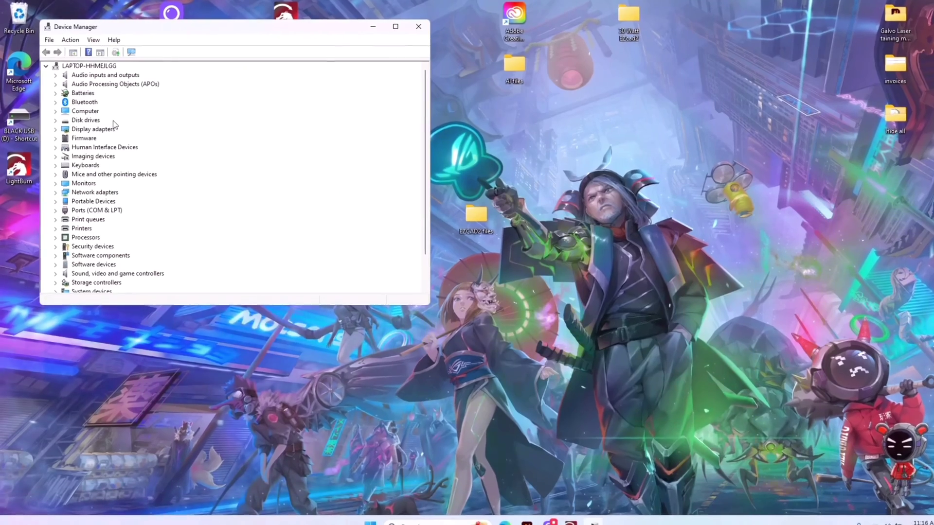
pyautogui.scroll(-2, 86, 306)
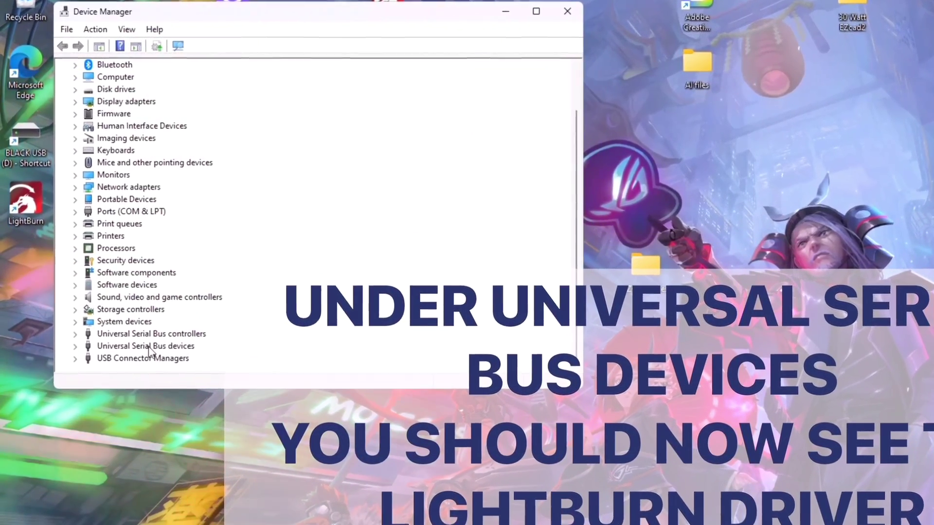
pyautogui.doubleClick(148, 347)
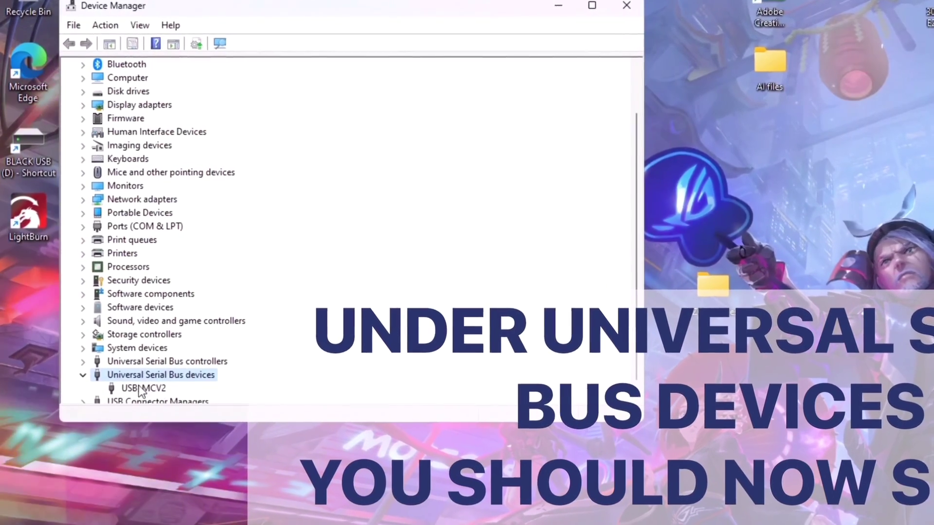